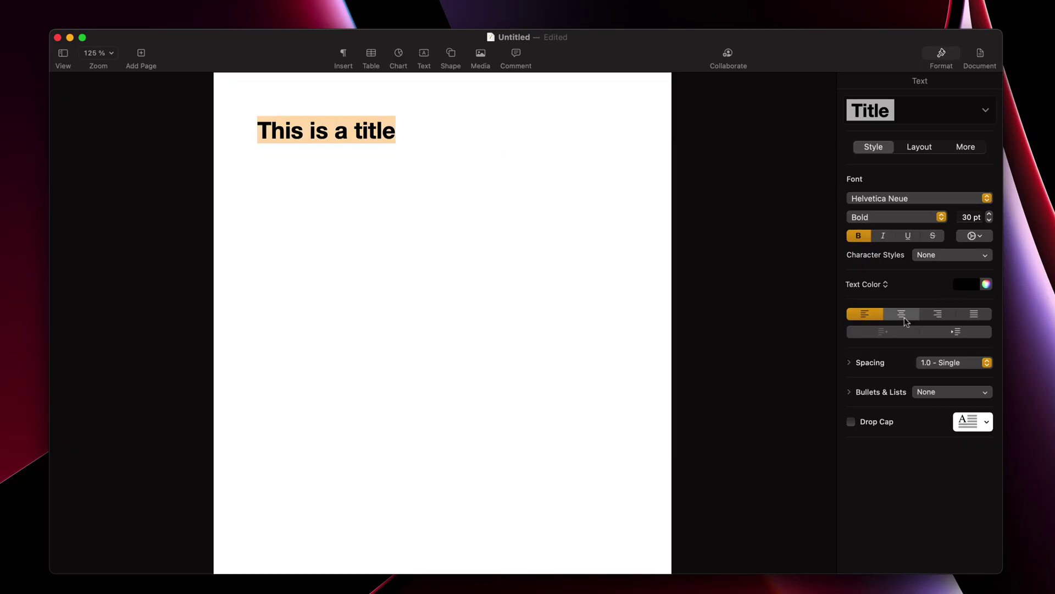
# Right-align the title 'This is a title', then restore it to left alignment
pyautogui.click(937, 315)
pyautogui.click(874, 313)
pyautogui.click(365, 174)
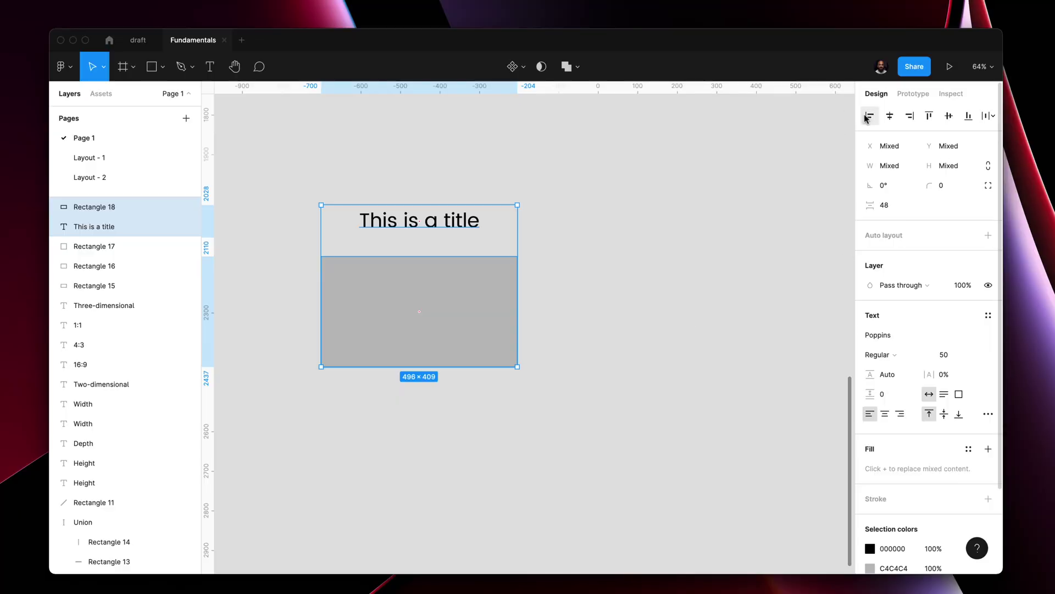
# Select the title 'This is a title' by itself and enter its text for editing
pyautogui.click(408, 216)
pyautogui.doubleClick(408, 216)
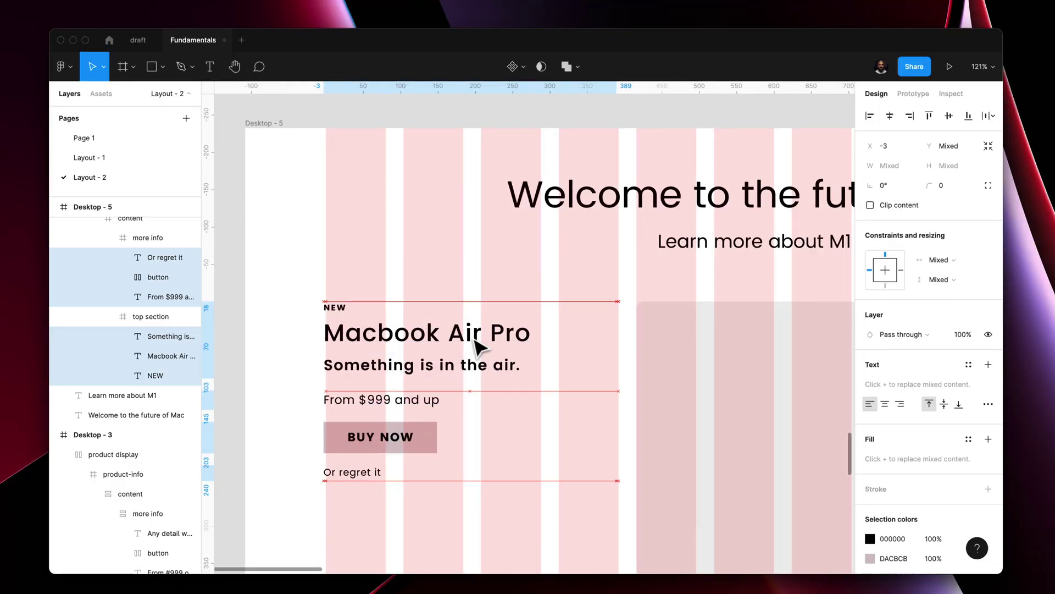
pyautogui.scroll(-5, 475, 346)
pyautogui.click(537, 337)
pyautogui.scroll(3, 537, 337)
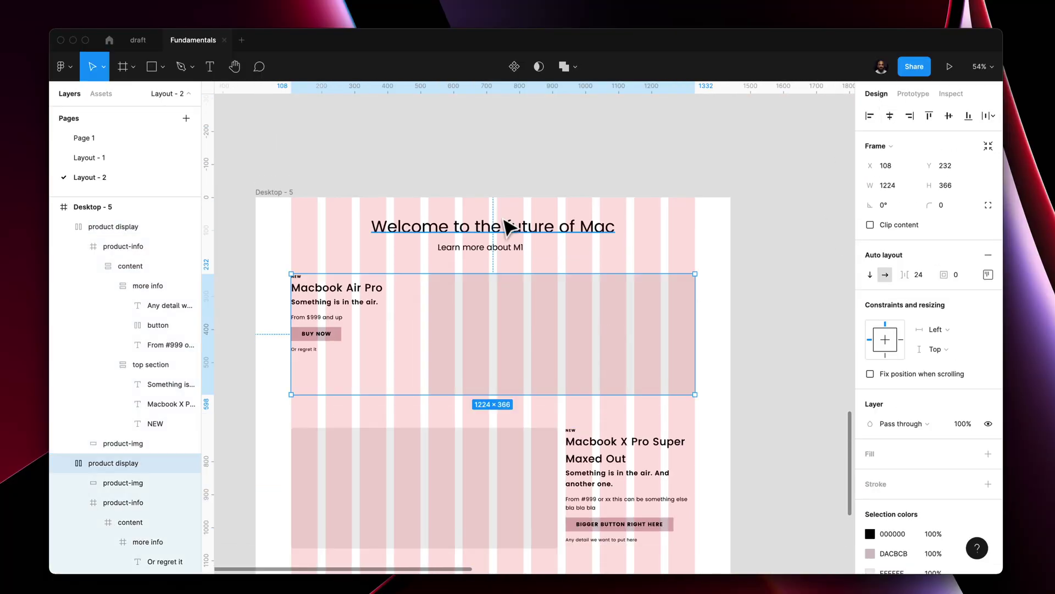
pyautogui.moveTo(494, 261); pyautogui.dragTo(839, 130)
pyautogui.press('alt')
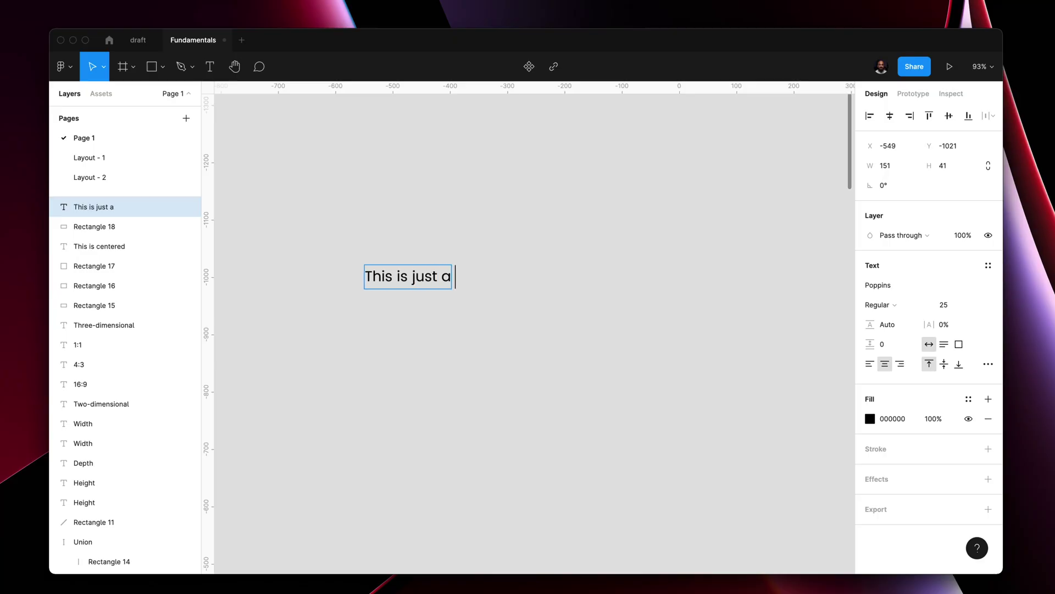
# Append ', and it is' to the sample text
pyautogui.write(', and it is')
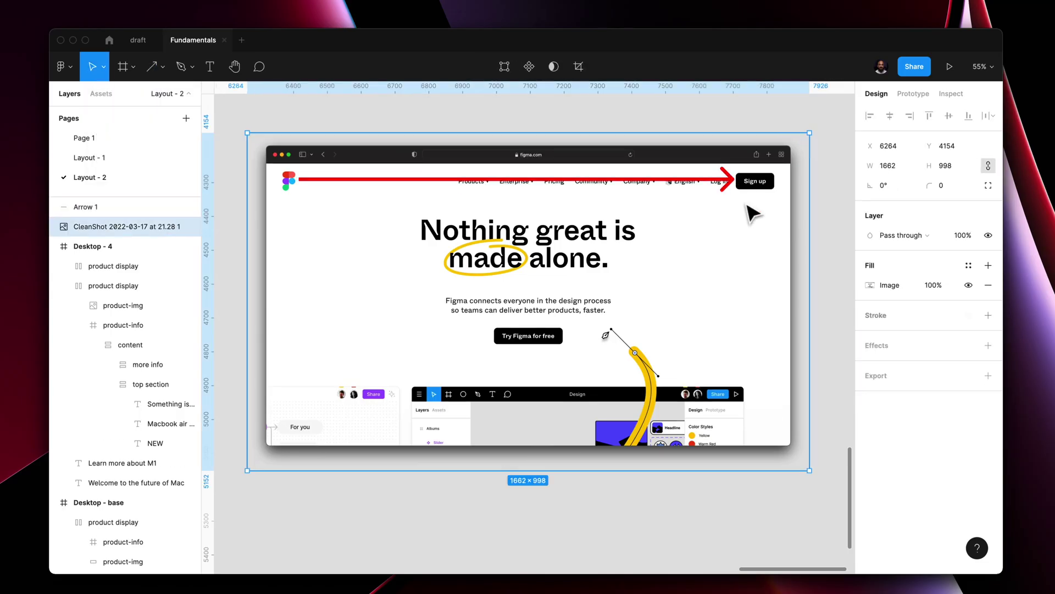
# Draw arrows on the Figma homepage screenshot, starting from the Sign up button
pyautogui.hotkey('shift', 'l')
pyautogui.moveTo(752, 187)
pyautogui.mouseDown()
pyautogui.moveTo(299, 409)
pyautogui.moveTo(754, 422)
pyautogui.mouseUp()
pyautogui.press('Escape')
pyautogui.hotkey('shift', 'l')
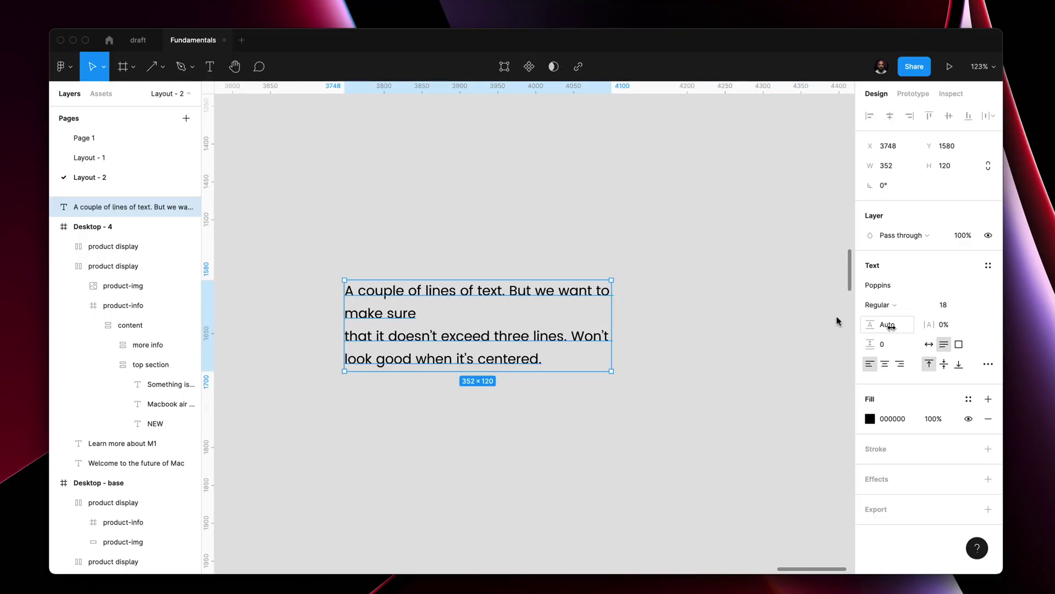
# Exit editing of the left-aligned multi-line paragraph
pyautogui.press('Escape')
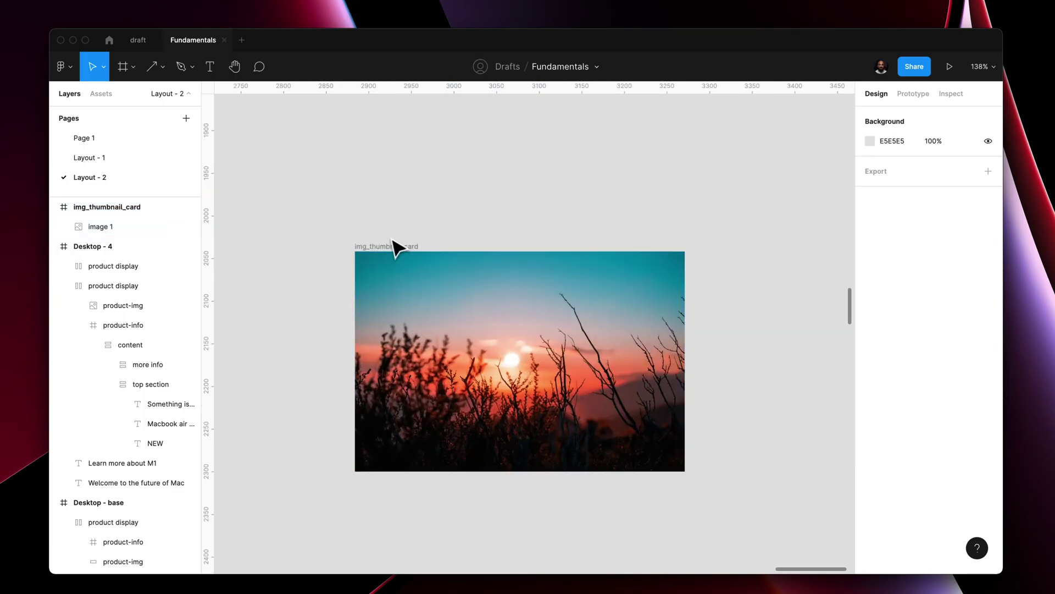
# Add a dark fill over the sunset image and move the caption to the card's bottom
pyautogui.click(396, 253)
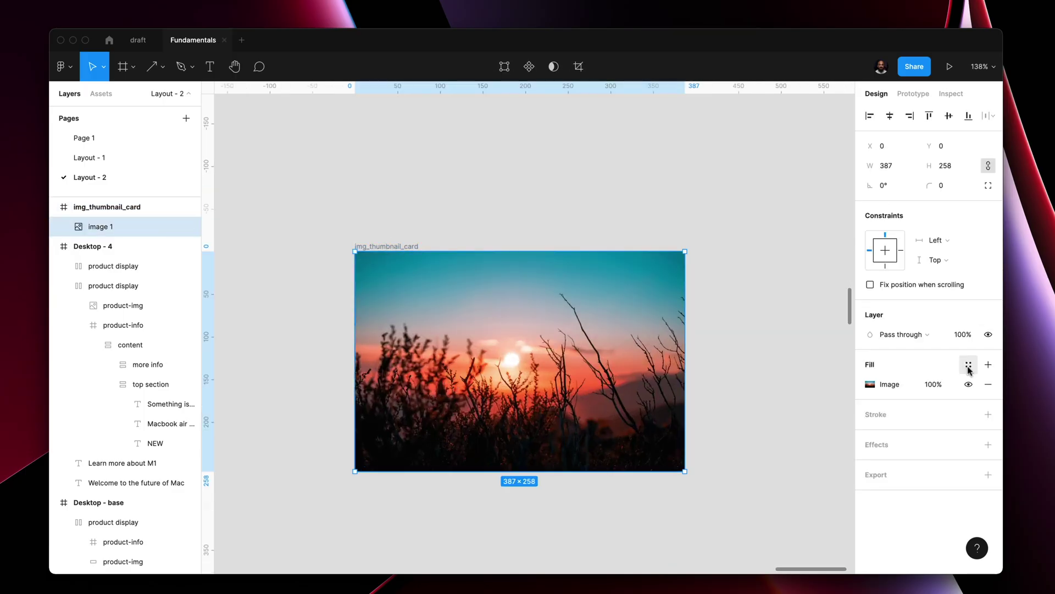
pyautogui.click(985, 365)
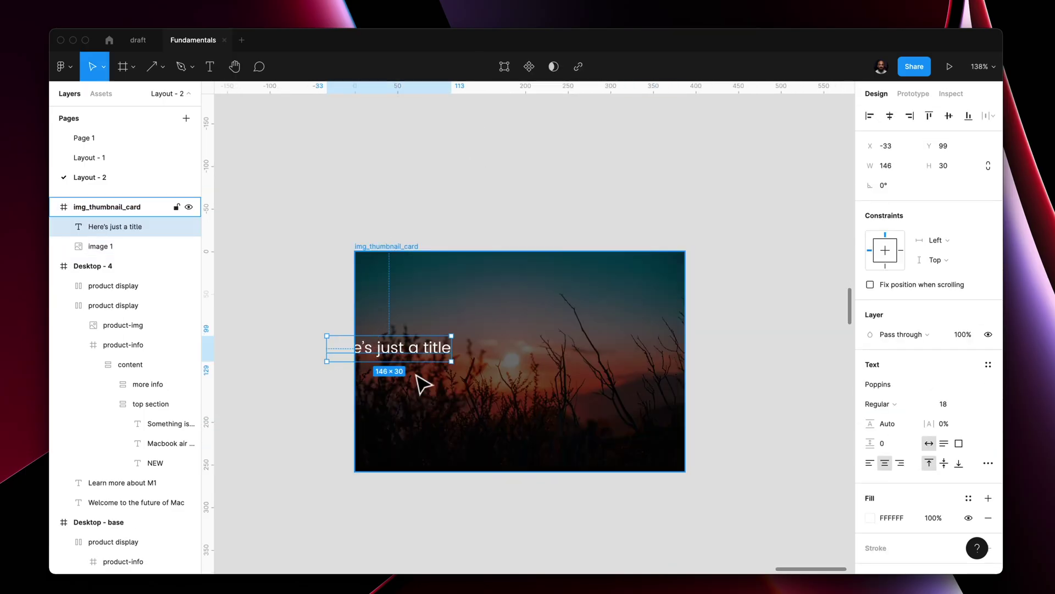
pyautogui.moveTo(424, 377); pyautogui.dragTo(487, 456)
pyautogui.press('Escape')
# Align the 'Here's just a title' caption to the bottom of its box and edit its text
pyautogui.click(487, 456)
pyautogui.click(419, 488)
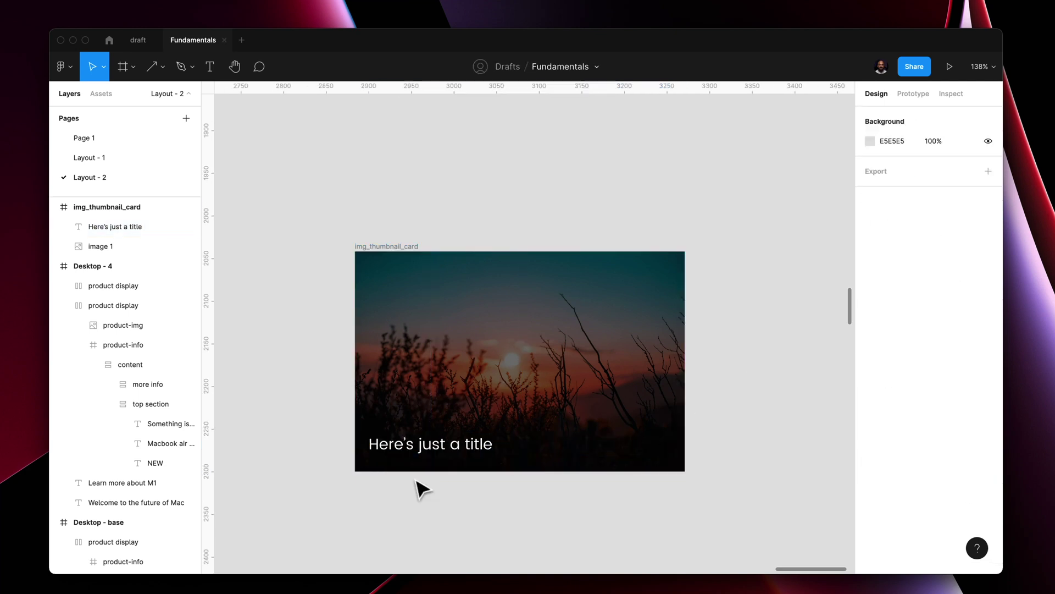
pyautogui.click(439, 450)
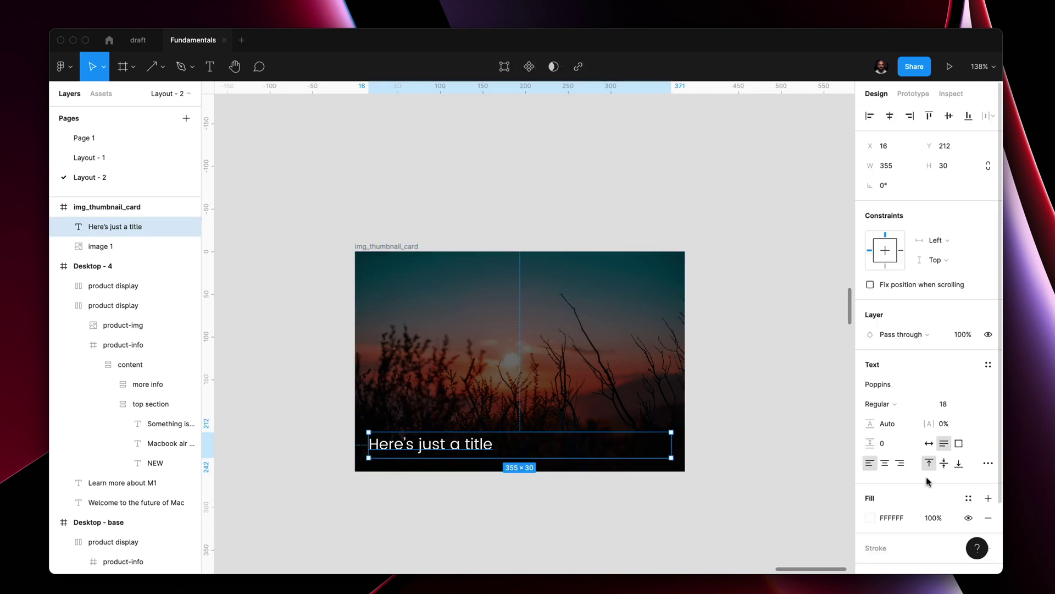
pyautogui.click(958, 465)
pyautogui.press('Return')
pyautogui.write(',')
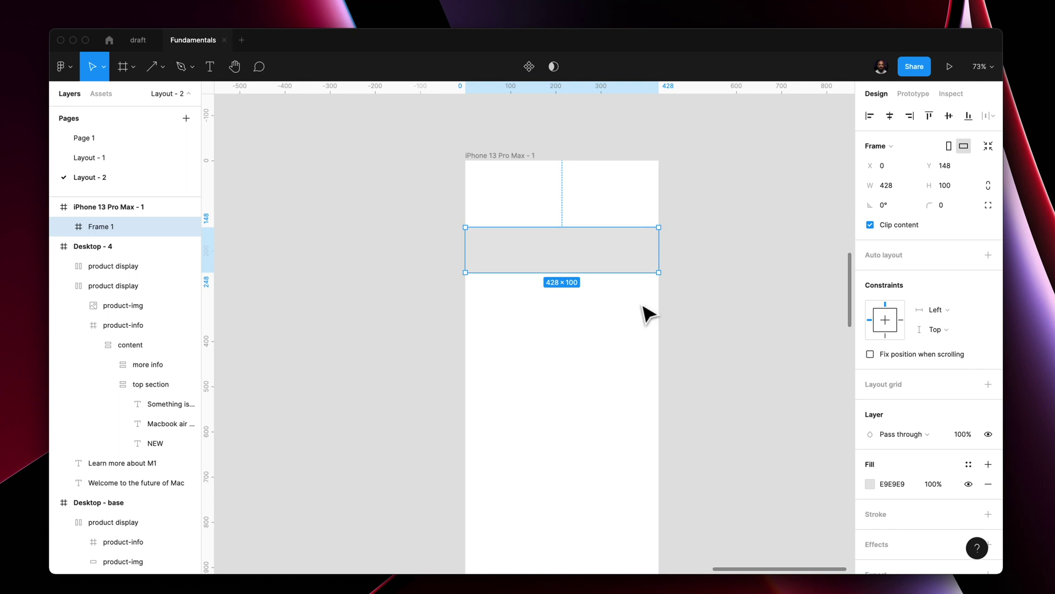
# Add 'Just a title' text in the mobile header and centre it vertically
pyautogui.press('t')
pyautogui.click(506, 229)
pyautogui.write('Just a title')
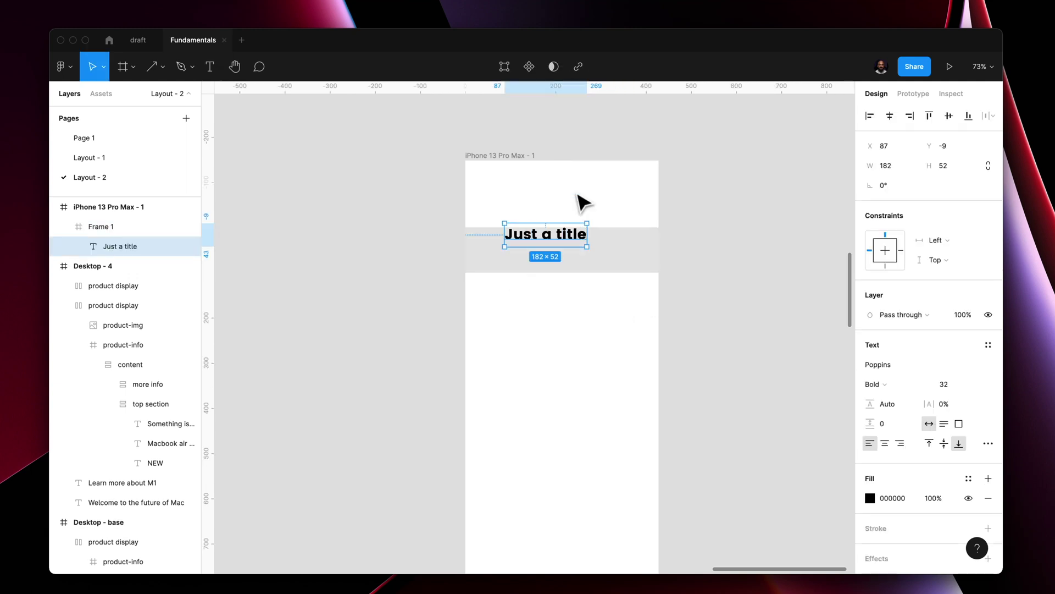
pyautogui.click(576, 250)
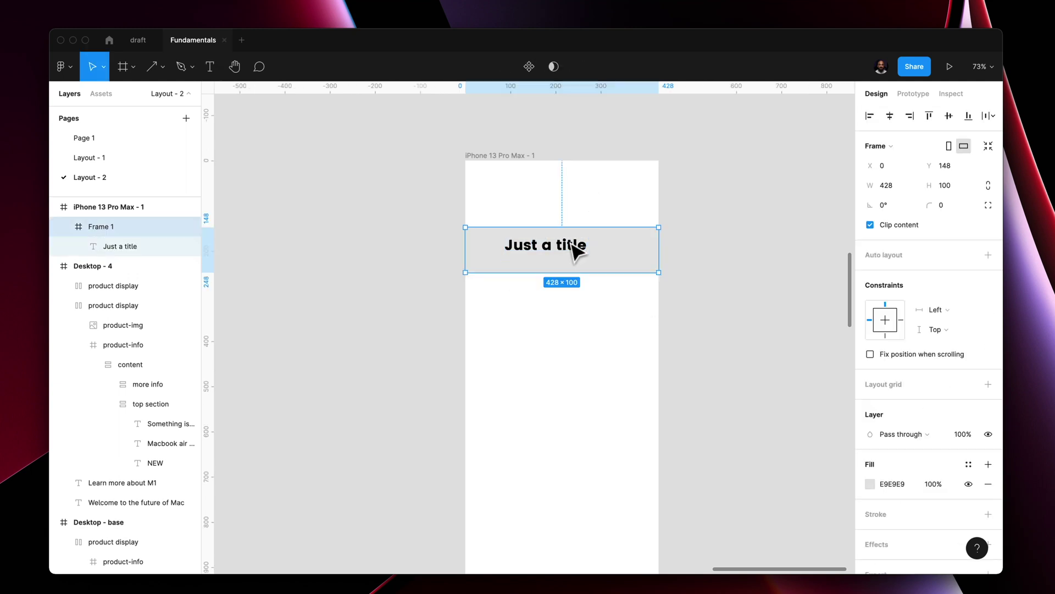
pyautogui.click(949, 116)
pyautogui.moveTo(589, 263); pyautogui.dragTo(560, 264)
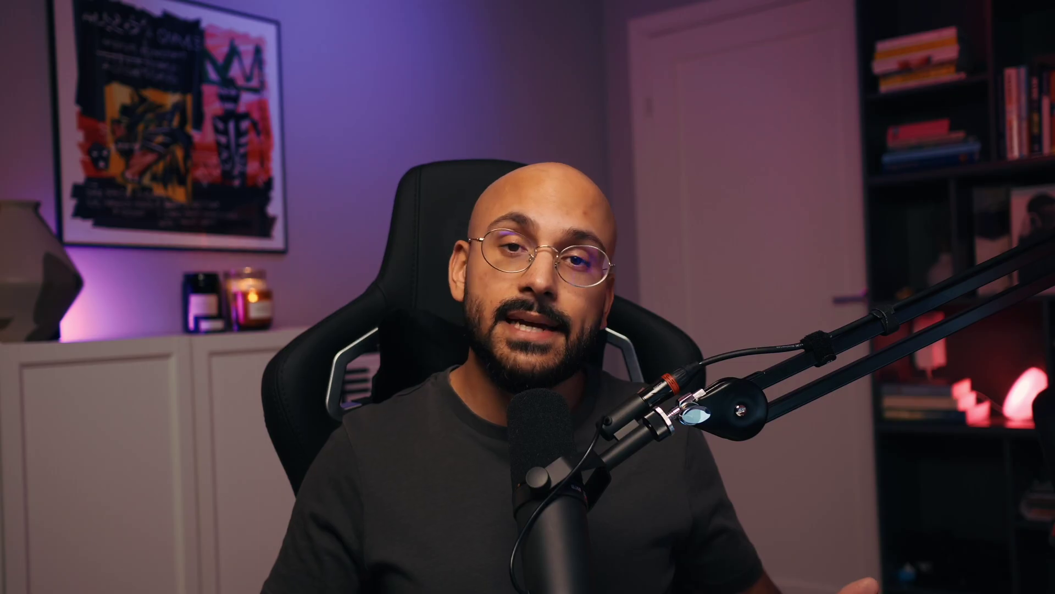